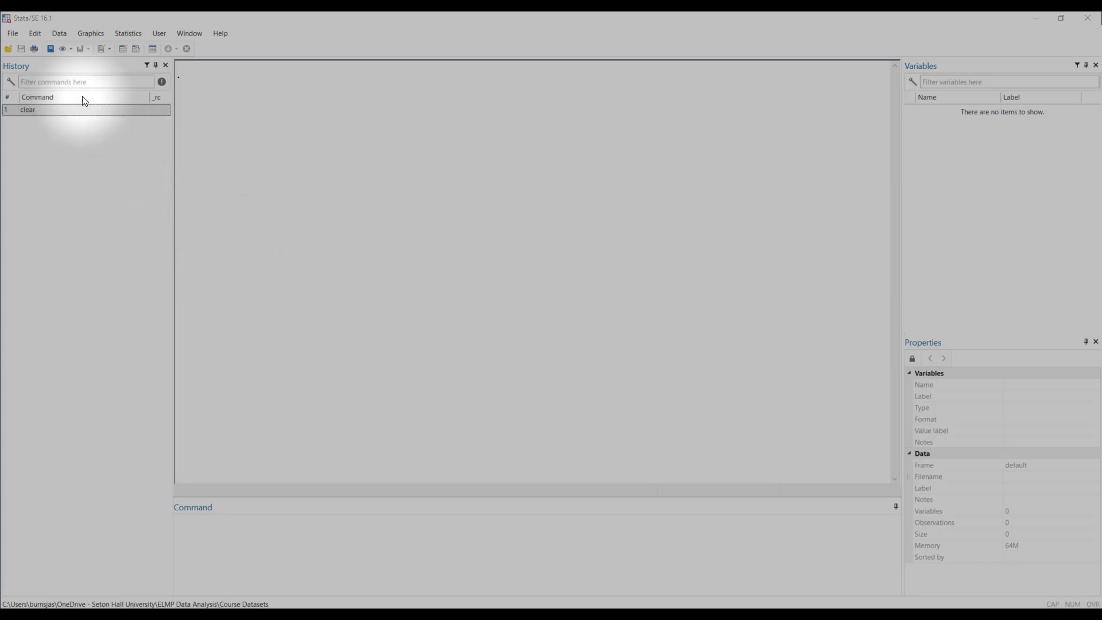
Begin a formatted SMCL log named "Log example" in the Course Datasets folder.
{"action": "left_click", "coordinate": [13, 35]}
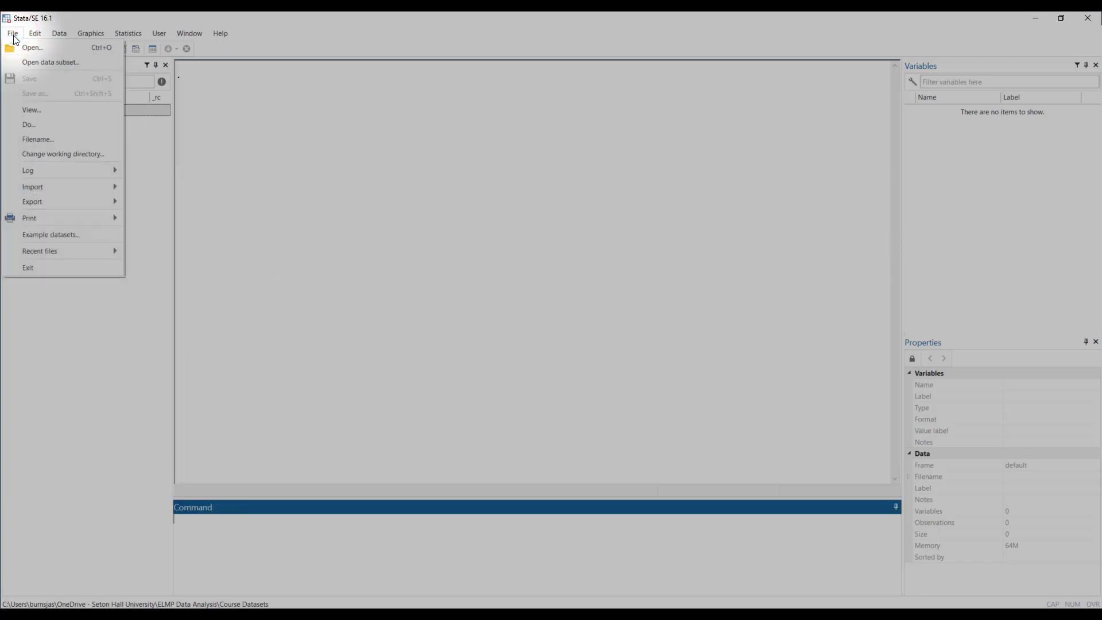
{"action": "mouse_move", "coordinate": [47, 174]}
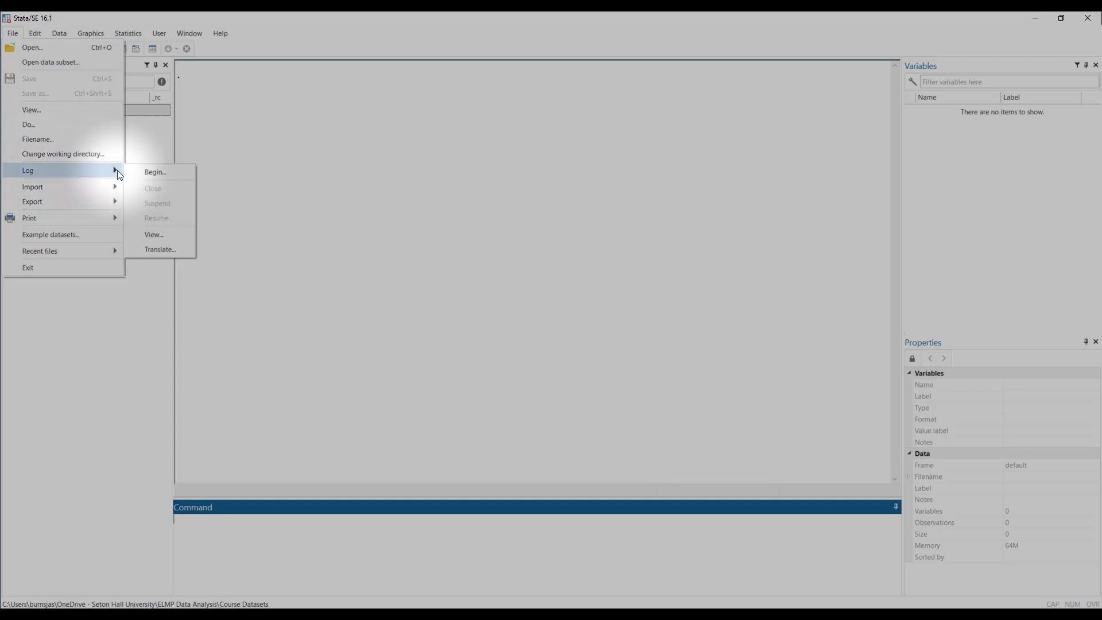
{"action": "left_click", "coordinate": [137, 173]}
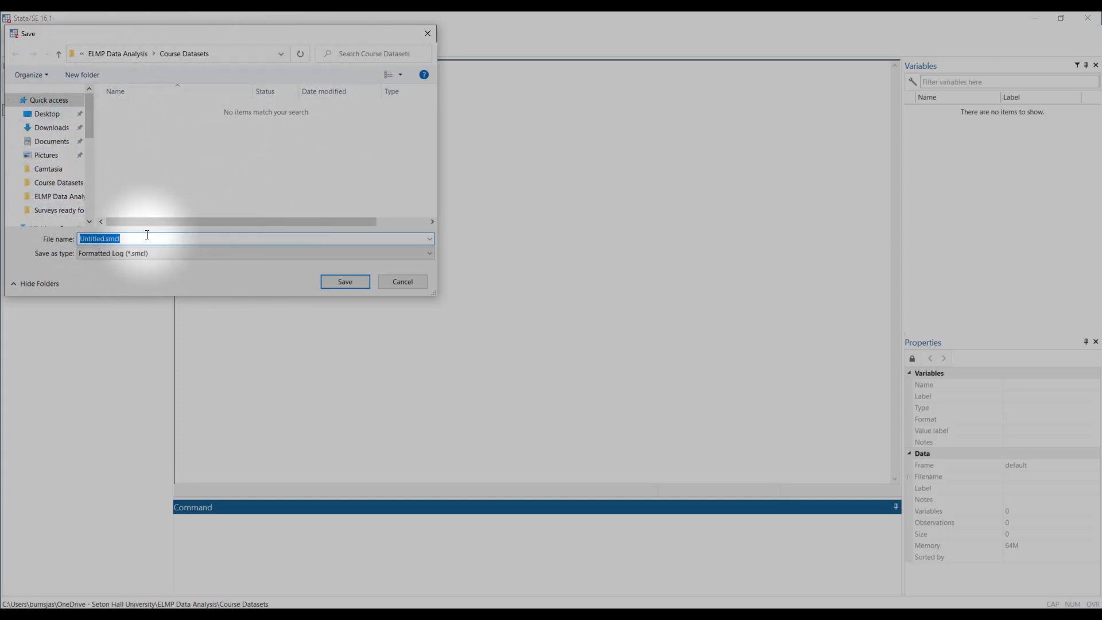
{"action": "left_click_drag", "start_coordinate": [238, 33], "coordinate": [244, 43]}
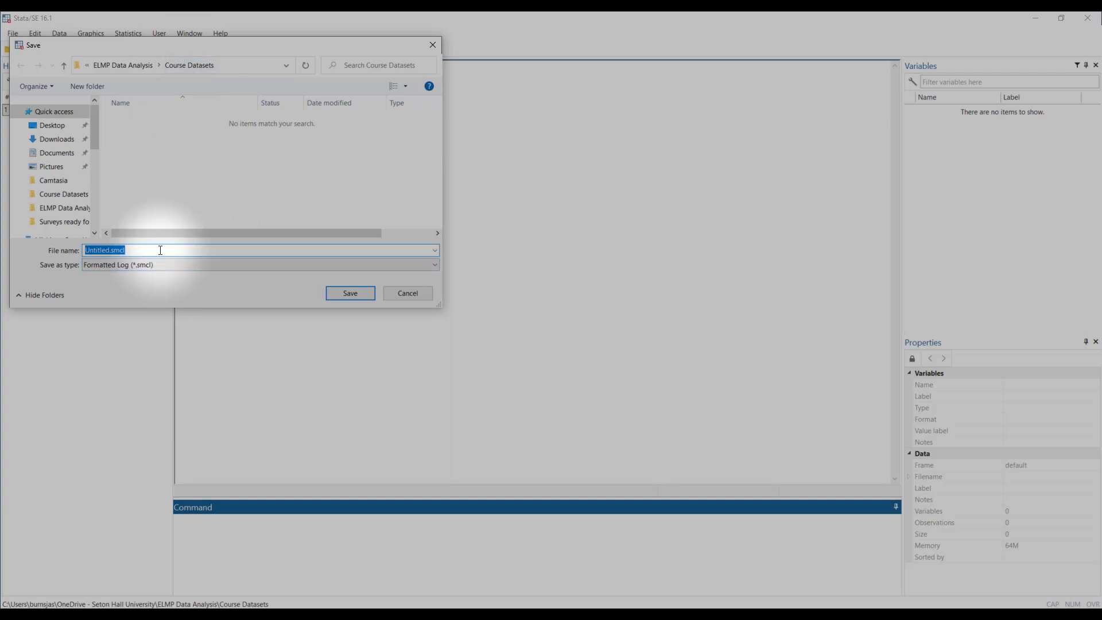
{"action": "type", "text": "Log example"}
{"action": "key", "text": "Return"}
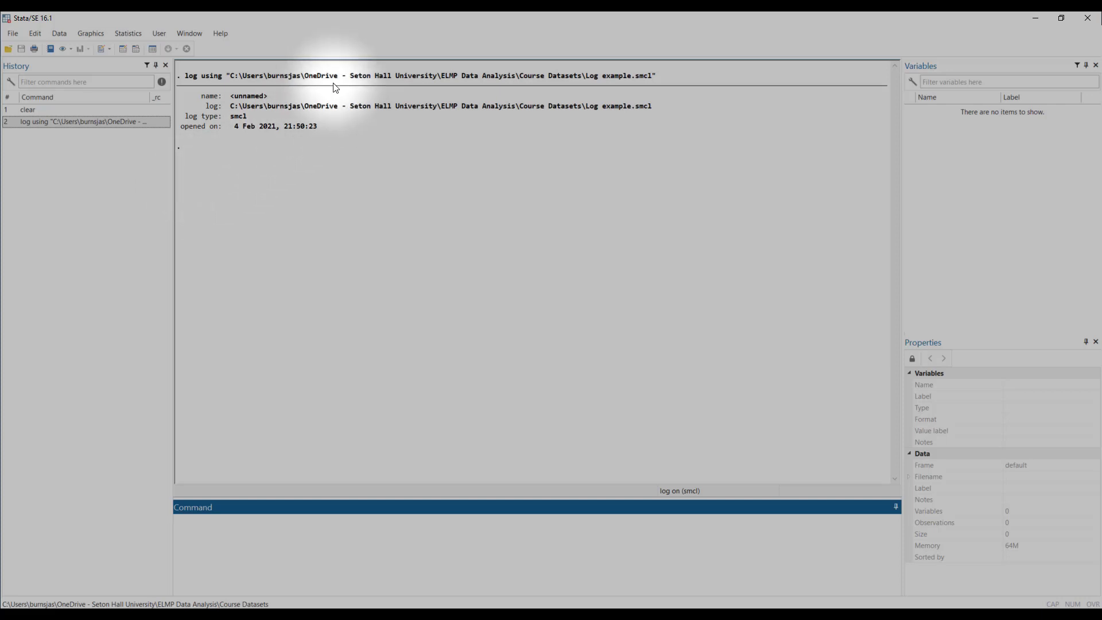
Change the working directory to the ELMP Data Analysis\Course Datasets folder in OneDrive with the cd command.
{"action": "left_click", "coordinate": [300, 555]}
{"action": "type", "text": "cd \"C:\\Users\\burnsjas\\OneDrive - Seton Hall University\\ELMP Data Analysis\\Course Datasets\""}
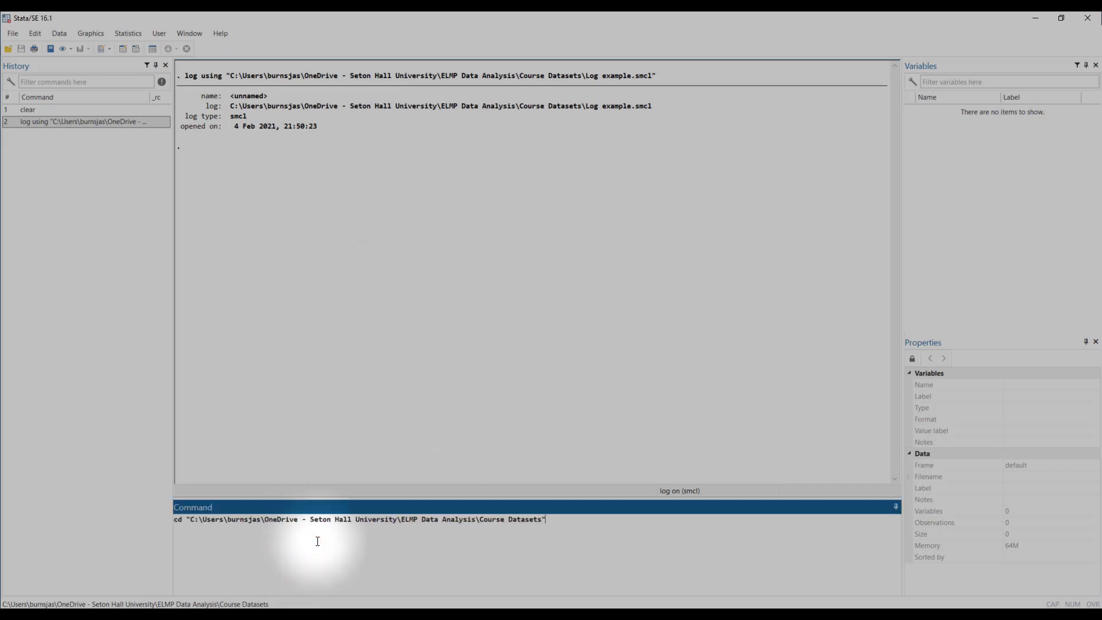
{"action": "key", "text": "Return"}
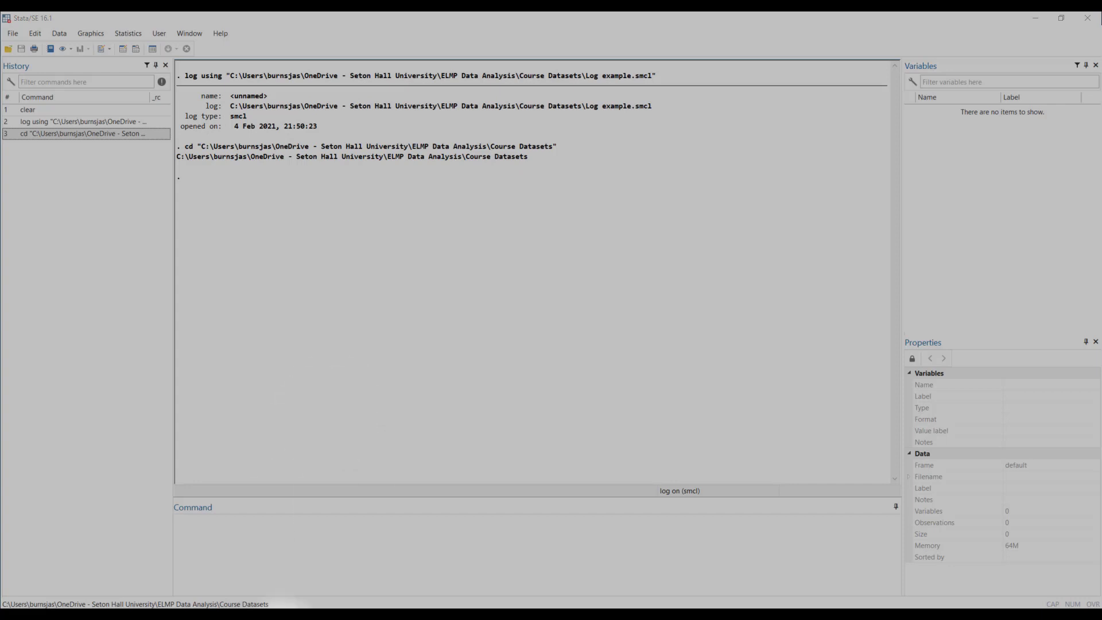
Import the delimited file "IPEDS for HW.csv" from the Course Datasets folder with the import delimited command.
{"action": "left_click", "coordinate": [285, 570]}
{"action": "type", "text": "import delimited \"C:\\Users\\burnsjas\\OneDrive - Seton Hall University\\ELMP Data Analysis\\Course Datasets\\IPEDS for HW.csv\""}
{"action": "key", "text": "Return"}
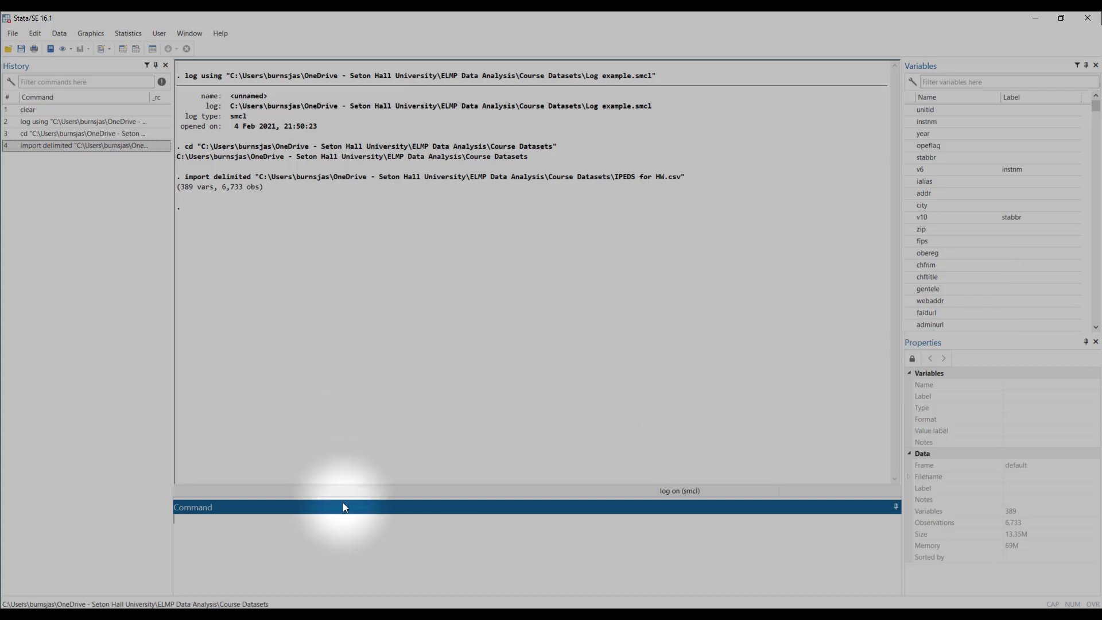
Stop recording to "Log example" by running the log close command.
{"action": "left_click", "coordinate": [336, 526]}
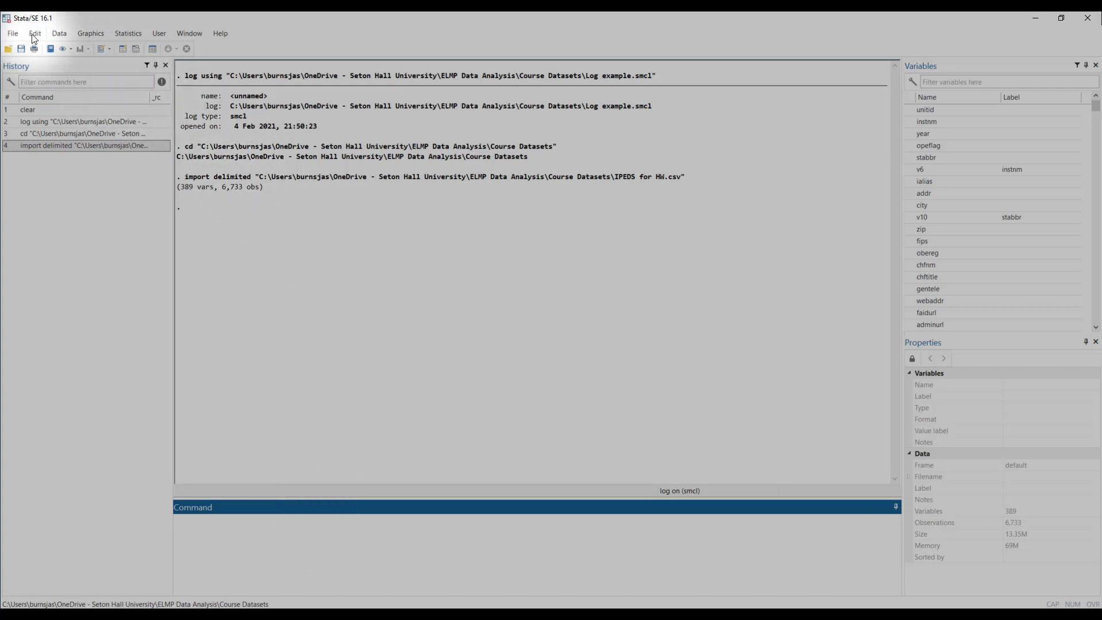
{"action": "left_click", "coordinate": [13, 35]}
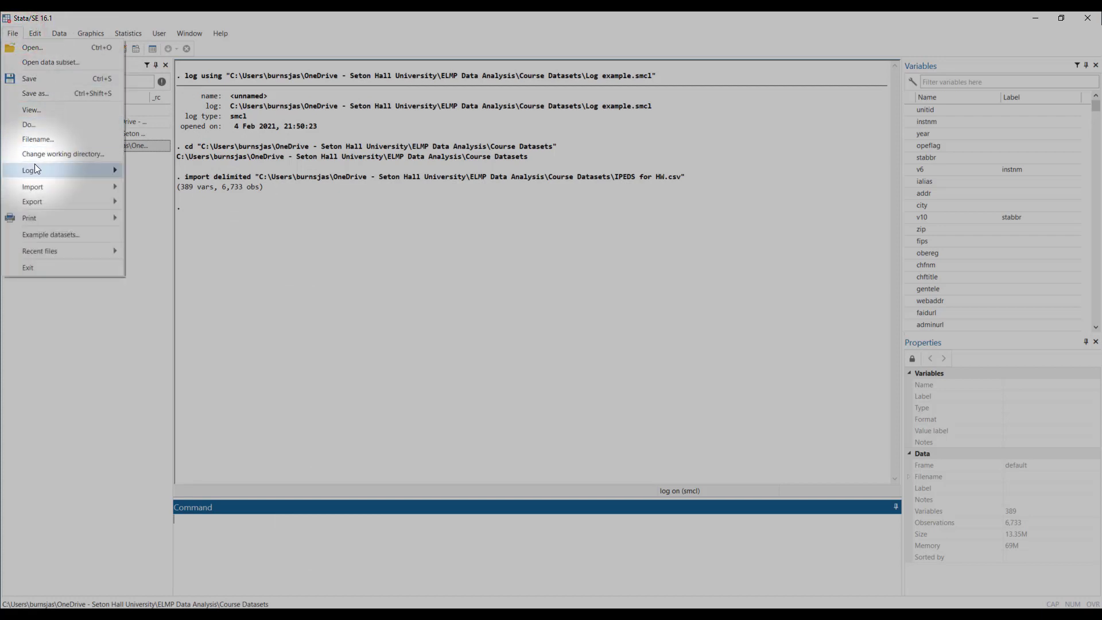
{"action": "mouse_move", "coordinate": [37, 168]}
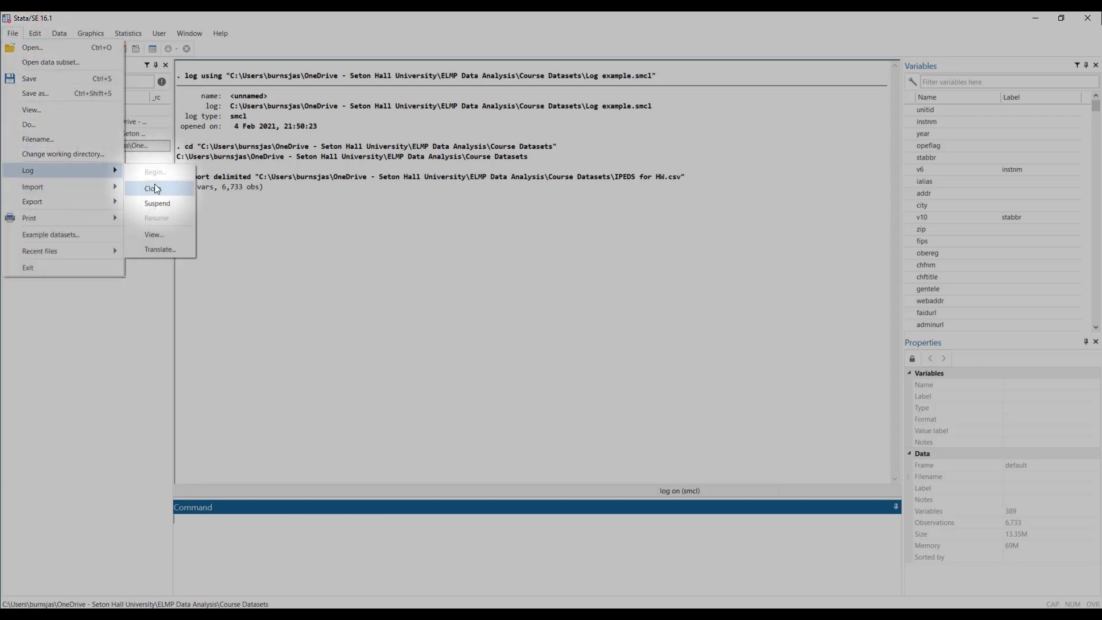
{"action": "left_click", "coordinate": [292, 568]}
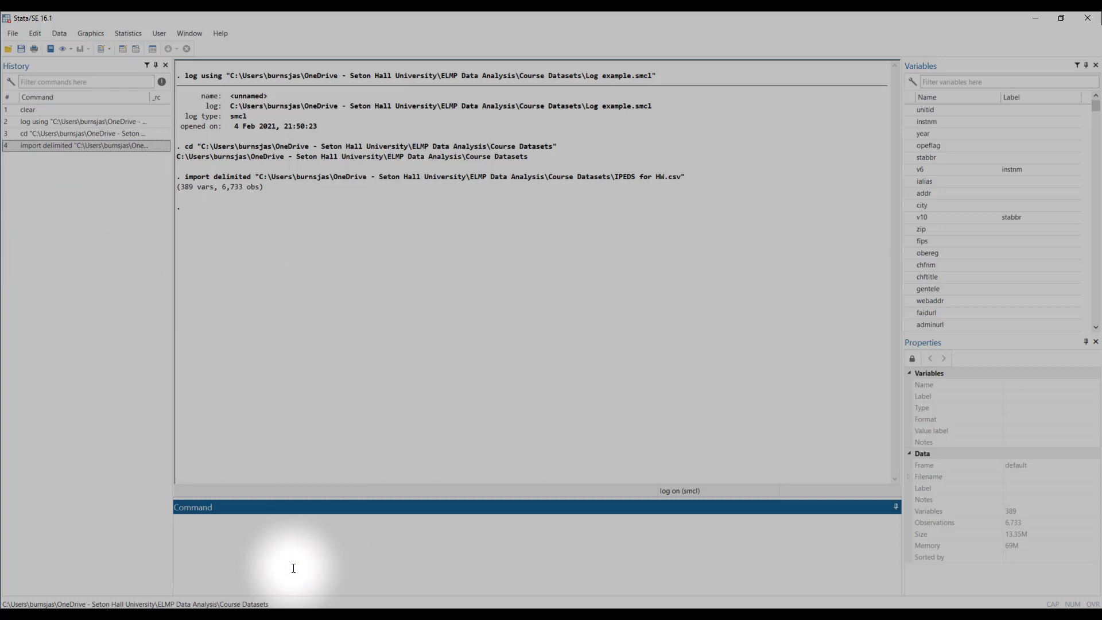
{"action": "type", "text": "log close"}
{"action": "key", "text": "Return"}
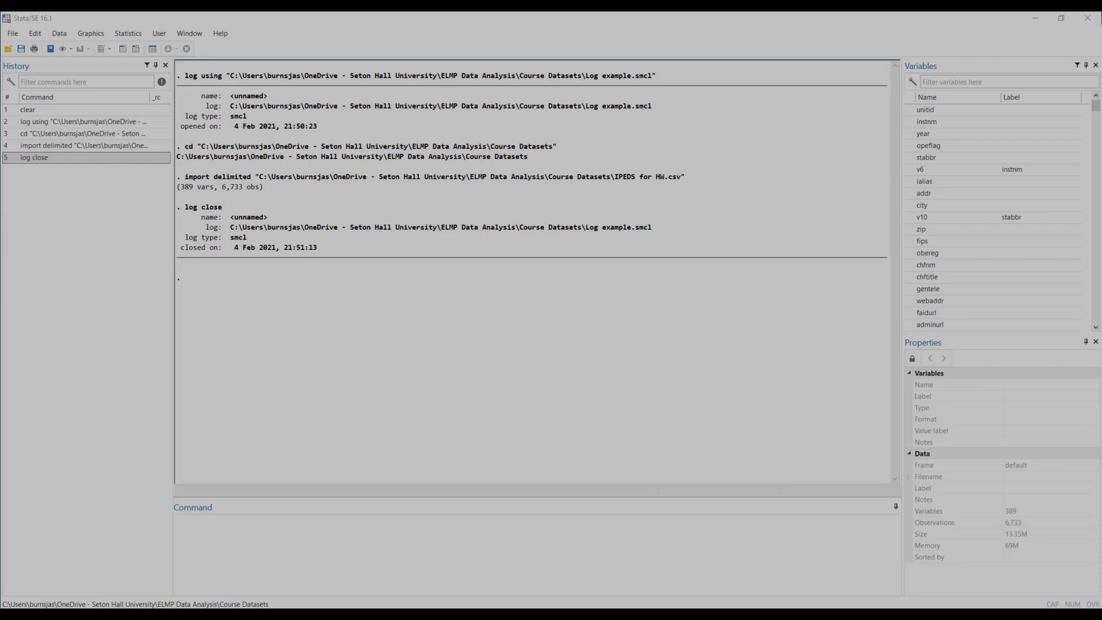
Switch to the Course Datasets folder in File Explorer and open "Log example.smcl" for viewing.
{"action": "left_click", "coordinate": [591, 605]}
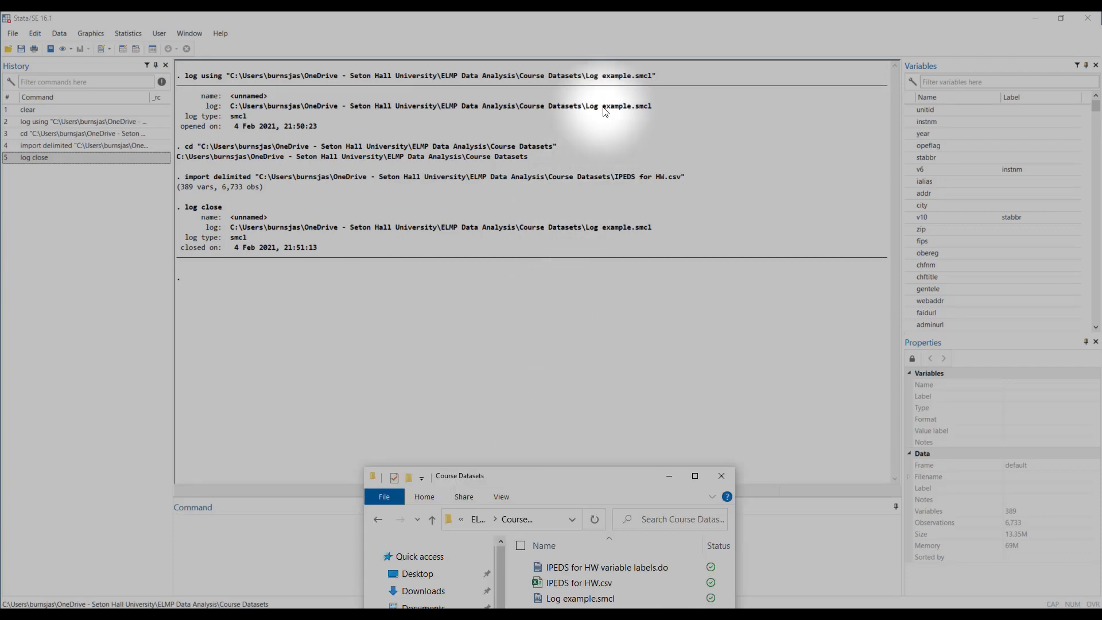
{"action": "left_click_drag", "start_coordinate": [603, 94], "coordinate": [636, 17]}
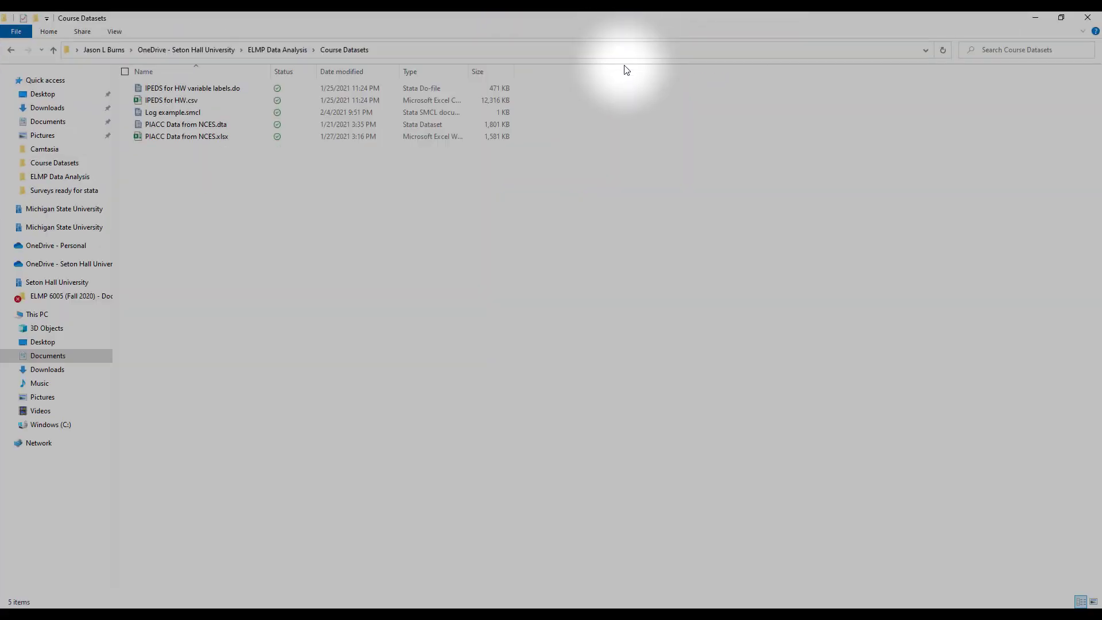
{"action": "left_click", "coordinate": [141, 114]}
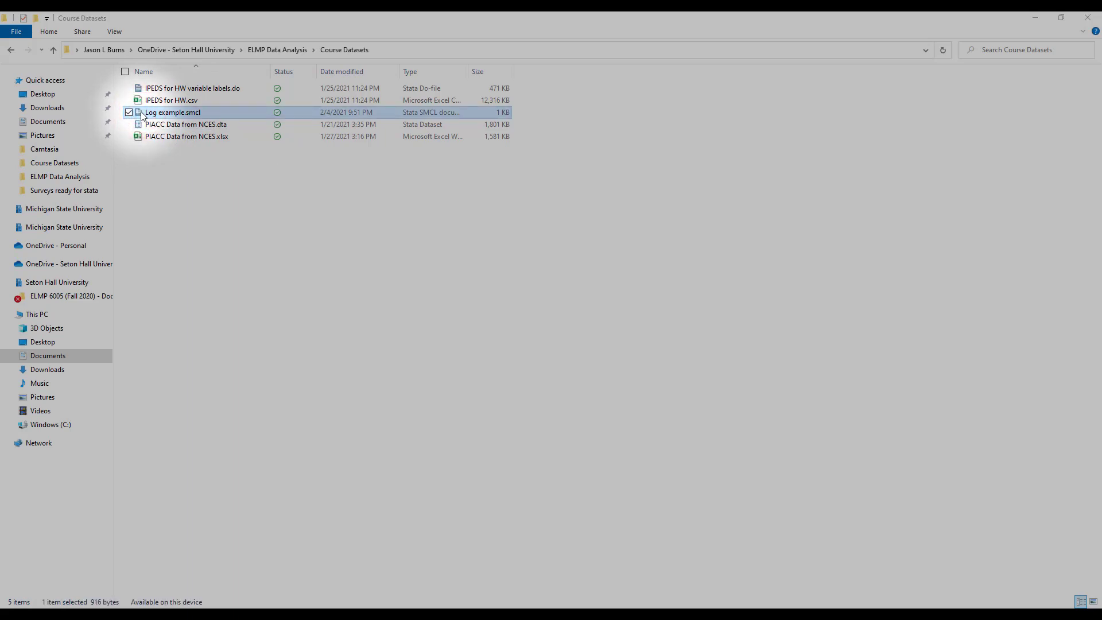
{"action": "double_click", "coordinate": [142, 115]}
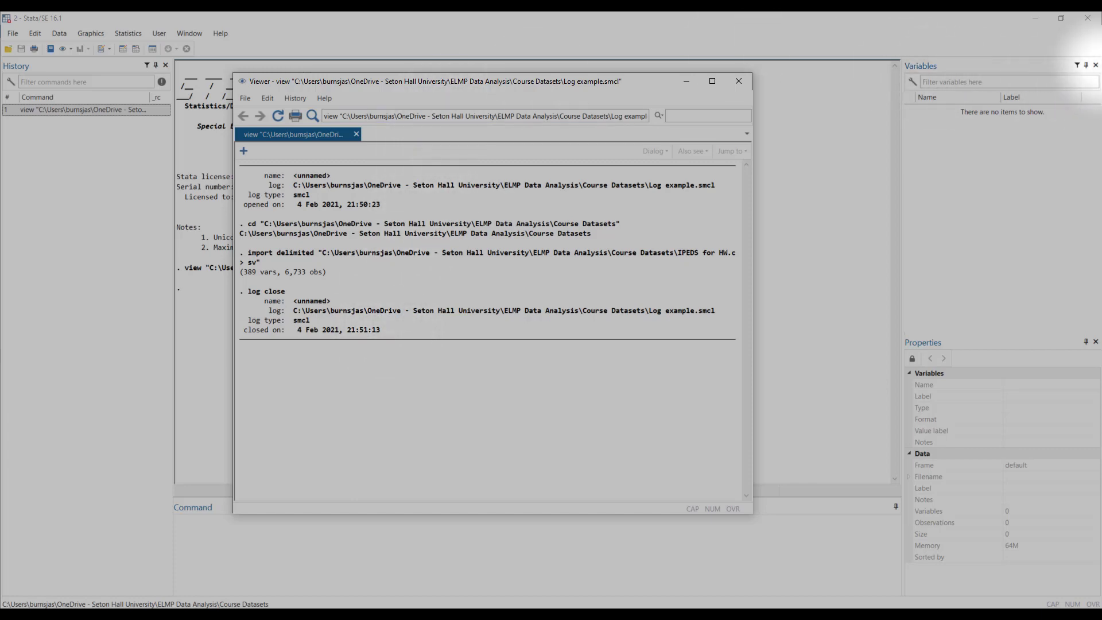
Review the recorded commands in the log viewer over the original Stata session and close the viewer.
{"action": "left_click", "coordinate": [1035, 18]}
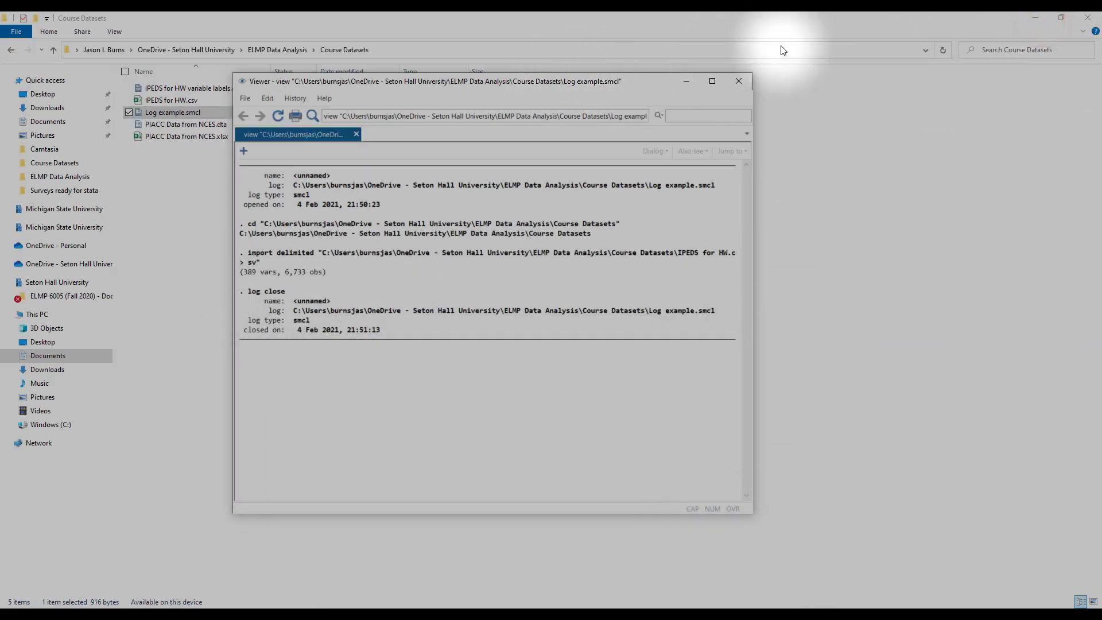
{"action": "left_click", "coordinate": [1035, 17]}
{"action": "left_click", "coordinate": [542, 82]}
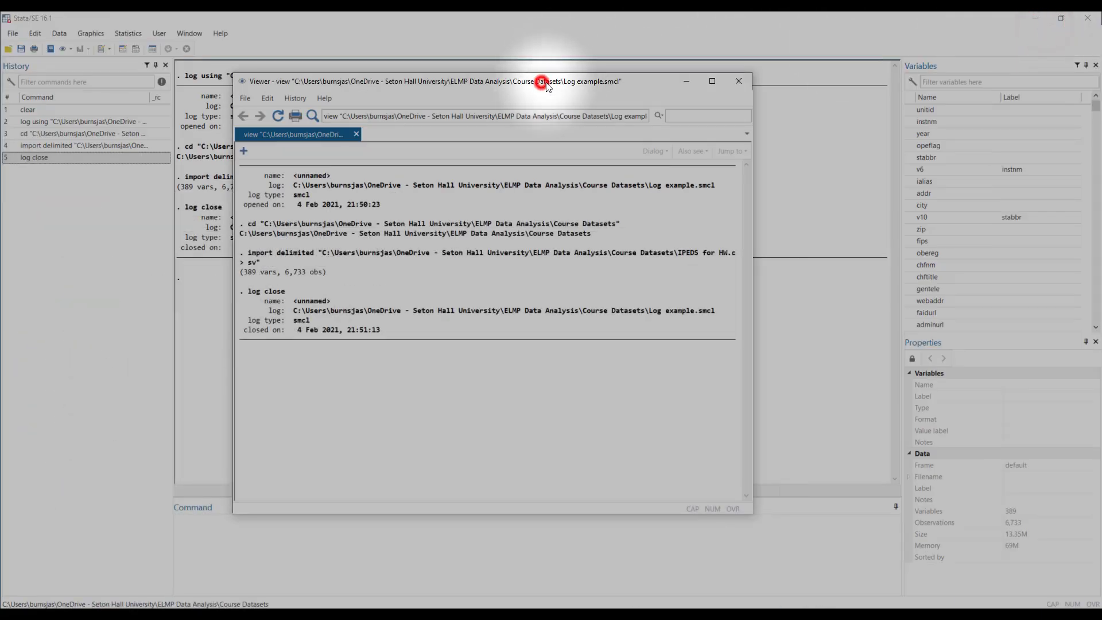
{"action": "mouse_move", "coordinate": [541, 82]}
{"action": "left_mouse_down"}
{"action": "mouse_move", "coordinate": [786, 57]}
{"action": "mouse_move", "coordinate": [746, 40]}
{"action": "mouse_move", "coordinate": [523, 73]}
{"action": "left_mouse_up"}
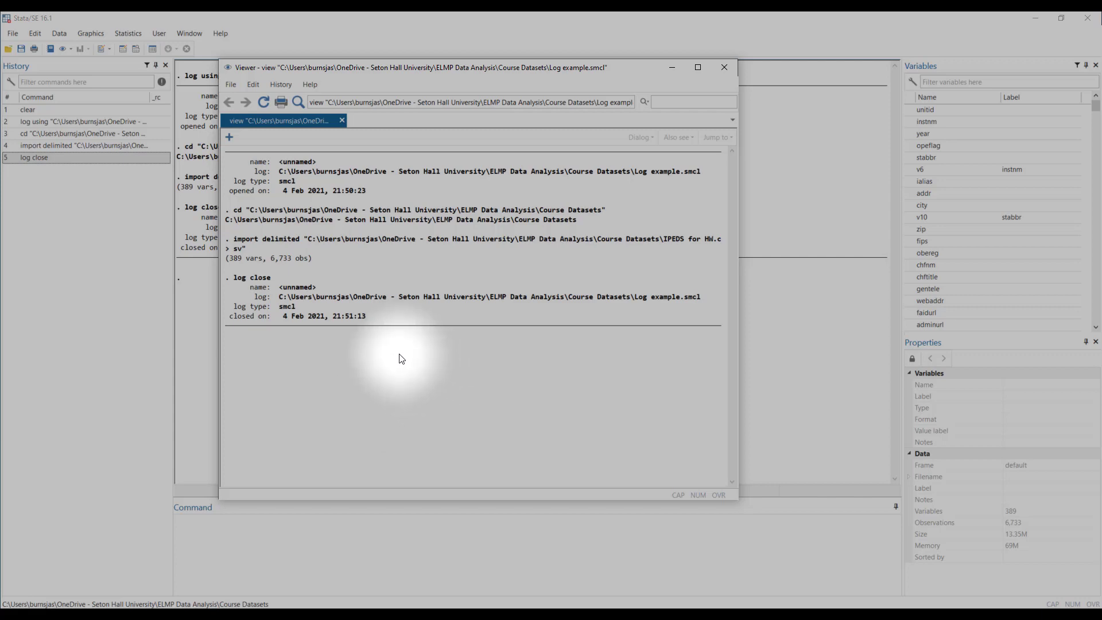
{"action": "left_click", "coordinate": [725, 68]}
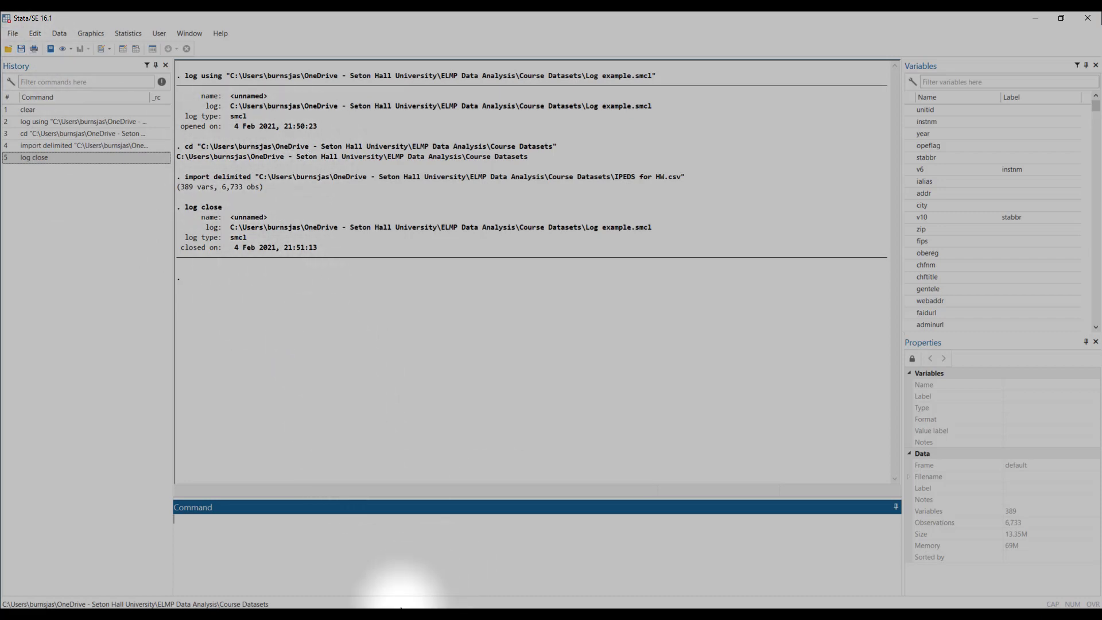
Start a second log in the working directory by running log using "example 2".
{"action": "left_click", "coordinate": [261, 547]}
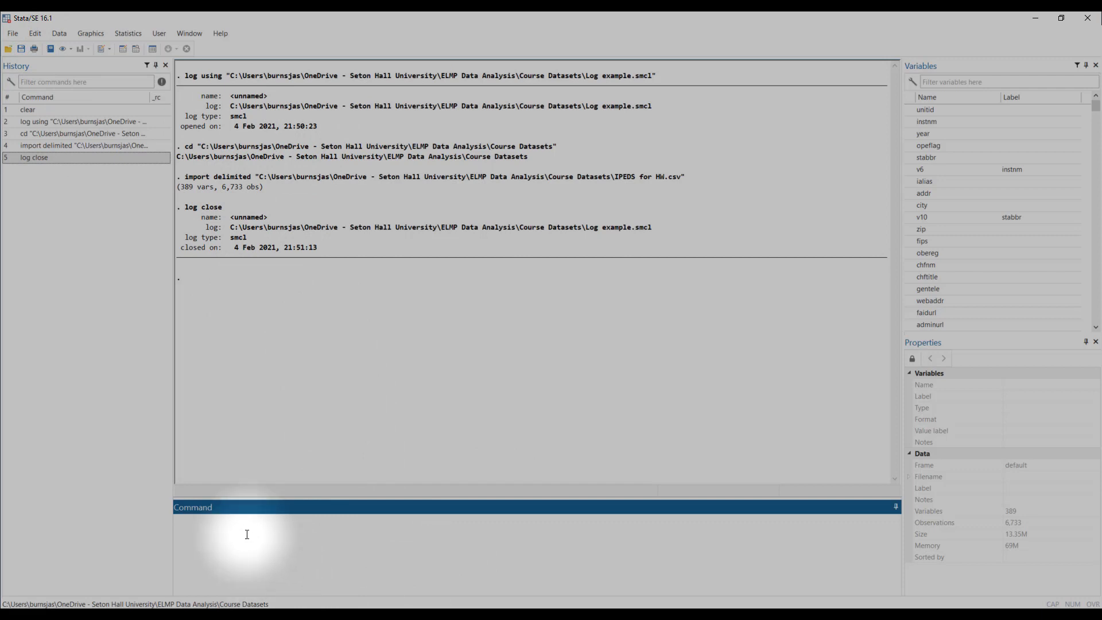
{"action": "left_click", "coordinate": [284, 550]}
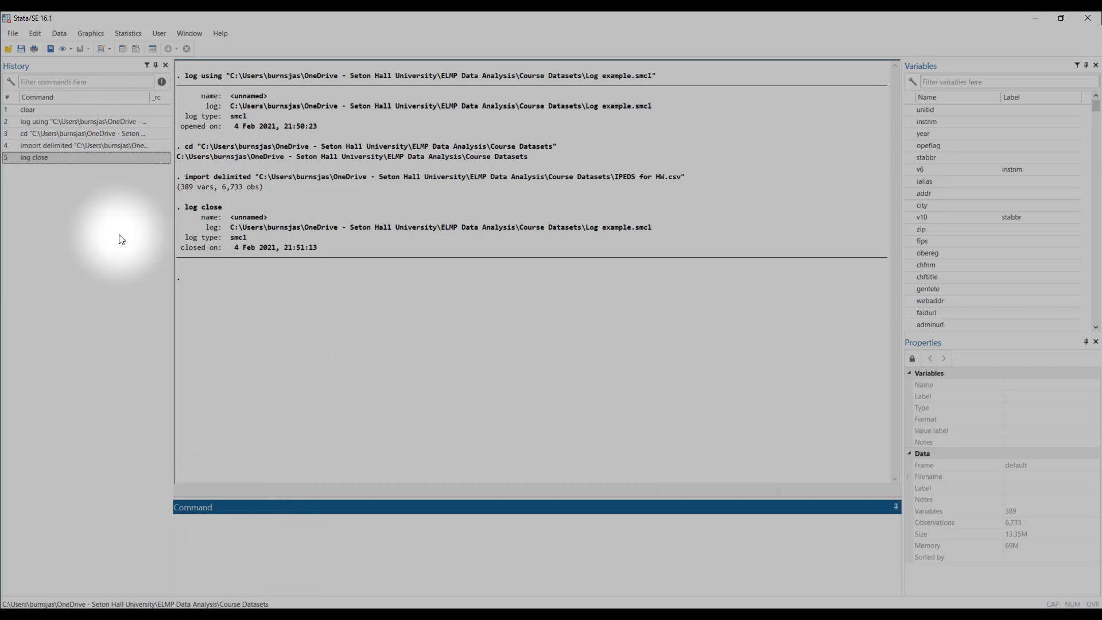
{"action": "left_click", "coordinate": [12, 36]}
{"action": "left_click", "coordinate": [12, 36]}
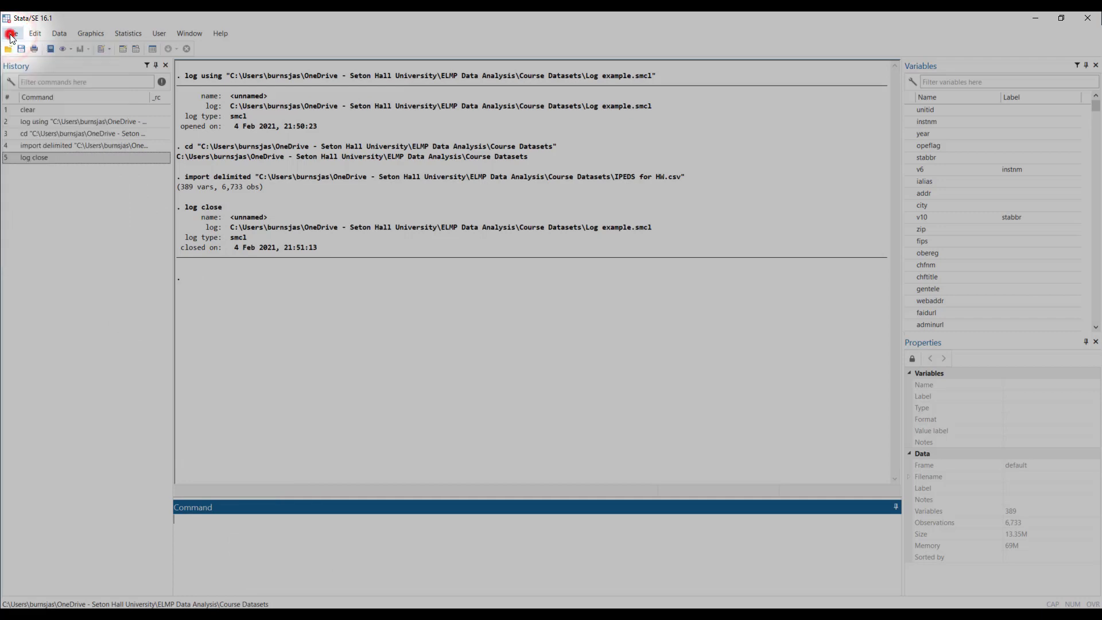
{"action": "left_click", "coordinate": [338, 549]}
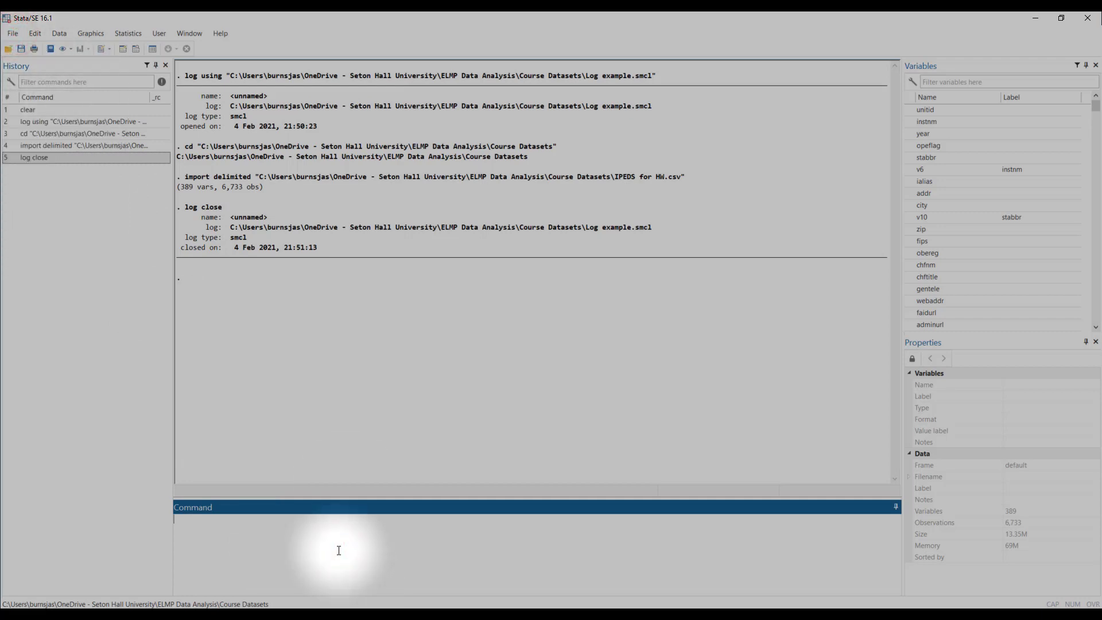
{"action": "type", "text": "log using \"example 2"}
{"action": "key", "text": "Return"}
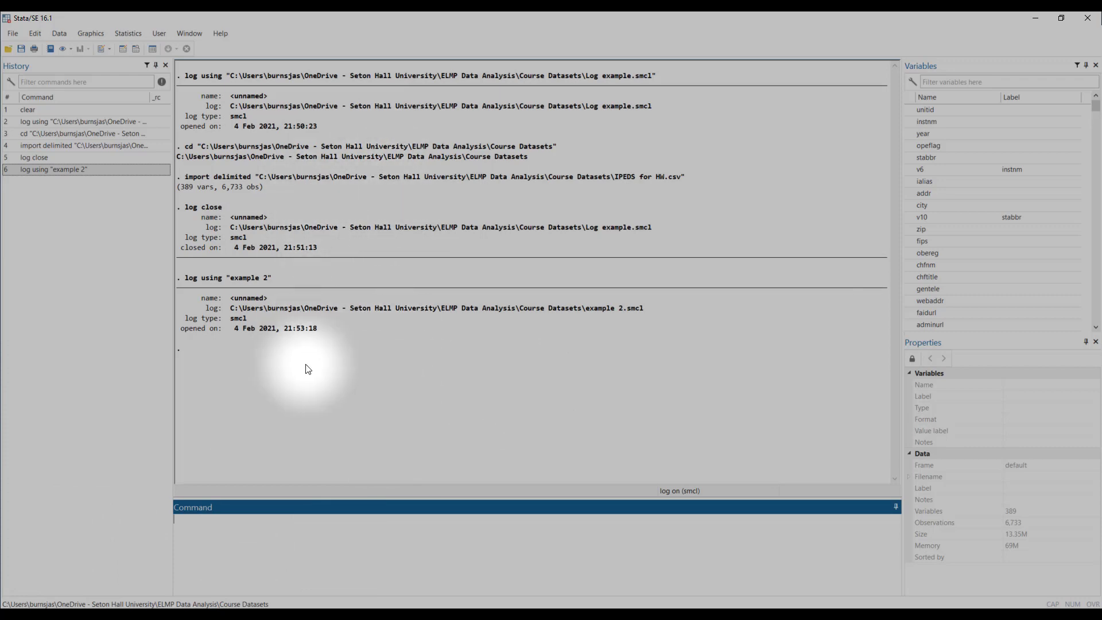
Close the "example 2" log with the log close command.
{"action": "left_click", "coordinate": [302, 531]}
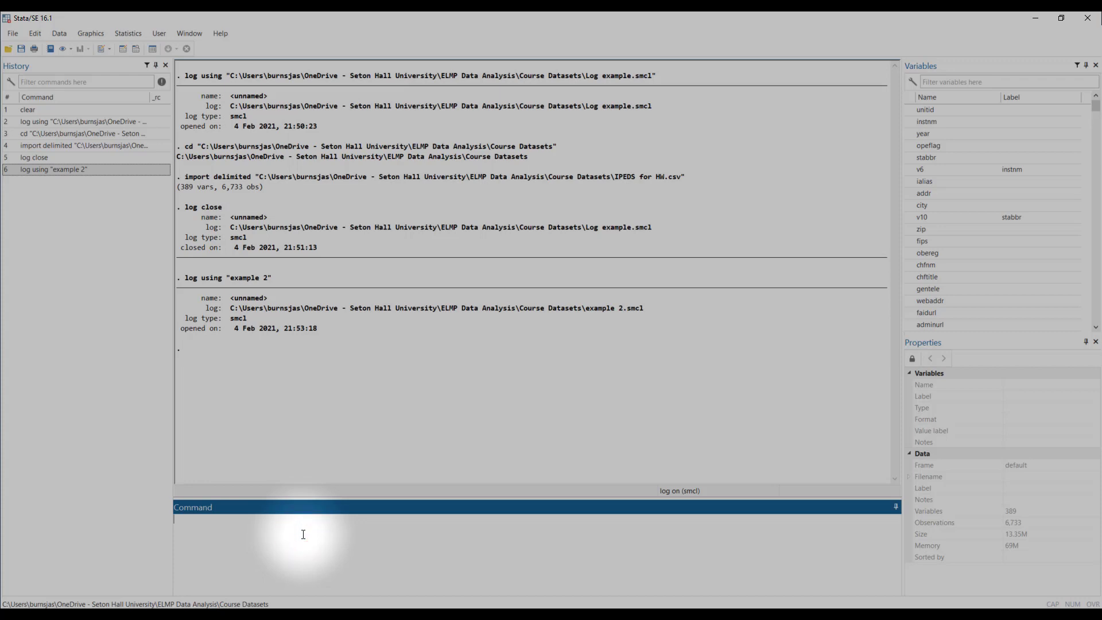
{"action": "type", "text": "log close"}
{"action": "key", "text": "Return"}
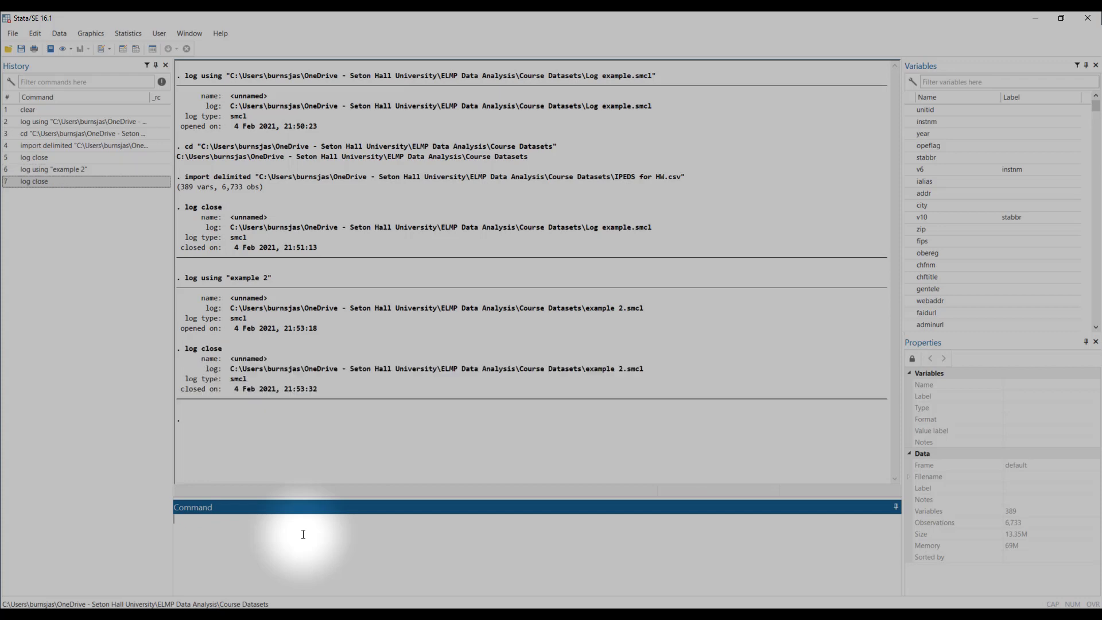